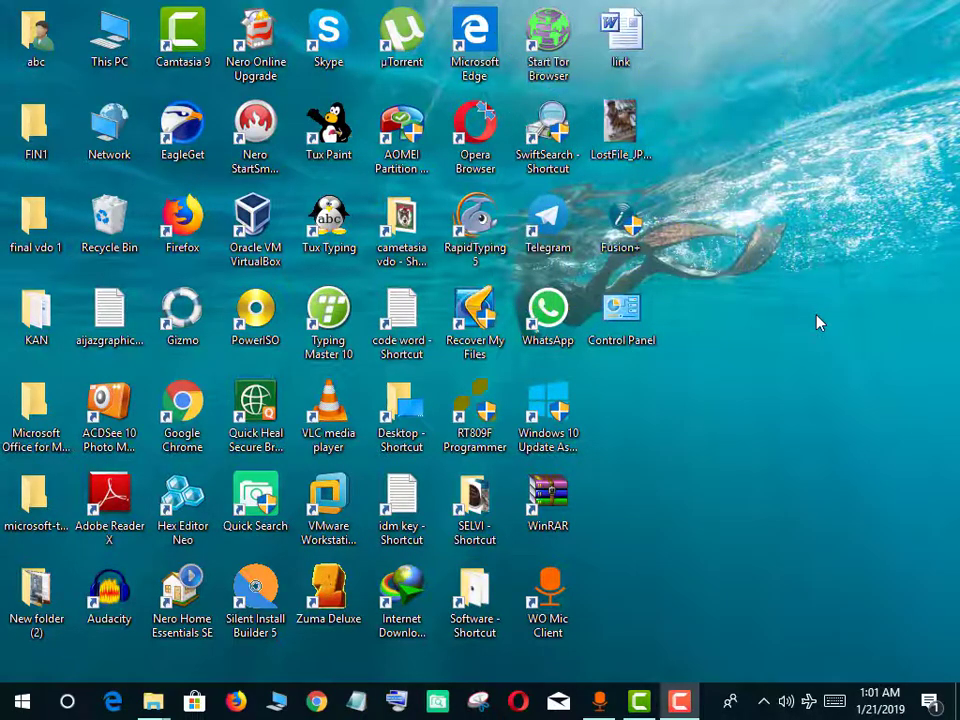
# Step: Open System Configuration by running the msconfig command
pyautogui.press('super+r')
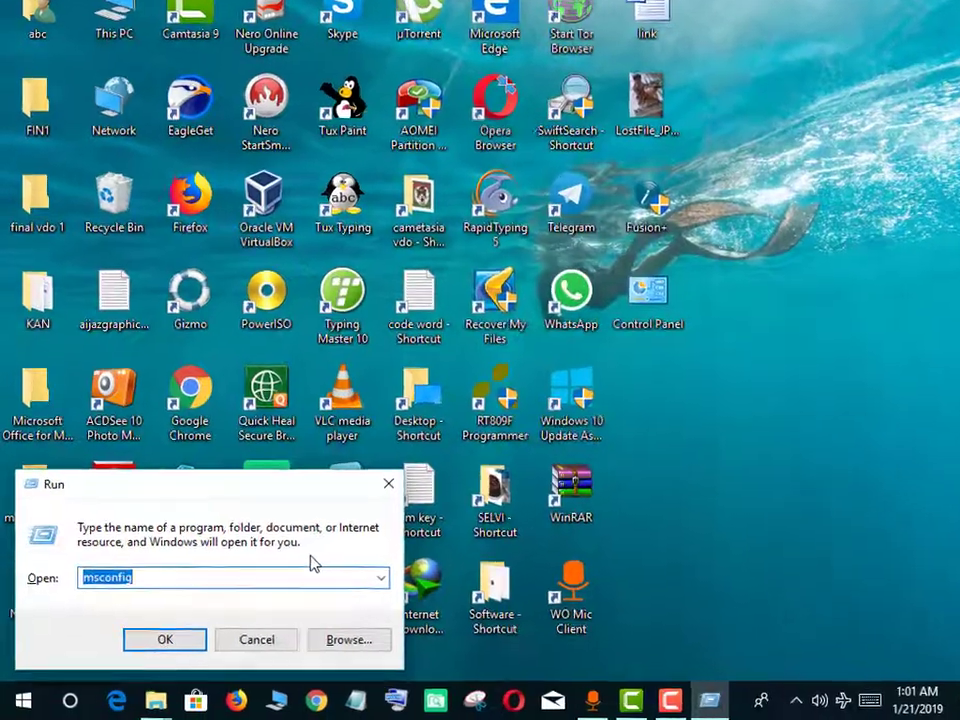
pyautogui.click(291, 579)
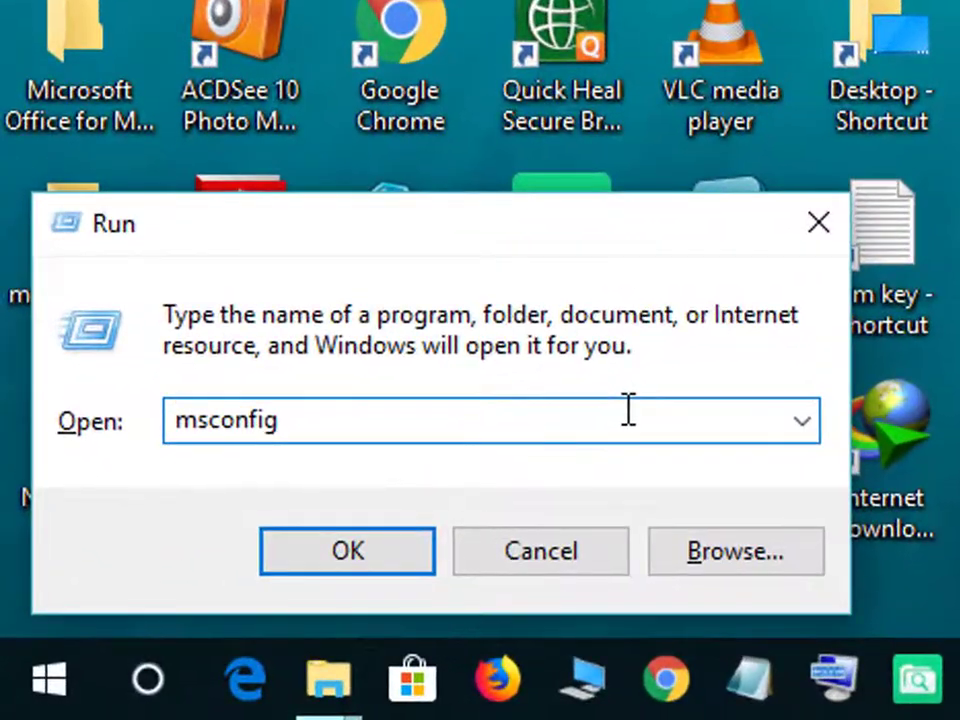
pyautogui.press('BackSpace')
pyautogui.press('BackSpace')
pyautogui.press('BackSpace')
pyautogui.press('BackSpace')
pyautogui.press('BackSpace')
pyautogui.press('BackSpace')
pyautogui.press('BackSpace')
pyautogui.press('BackSpace')
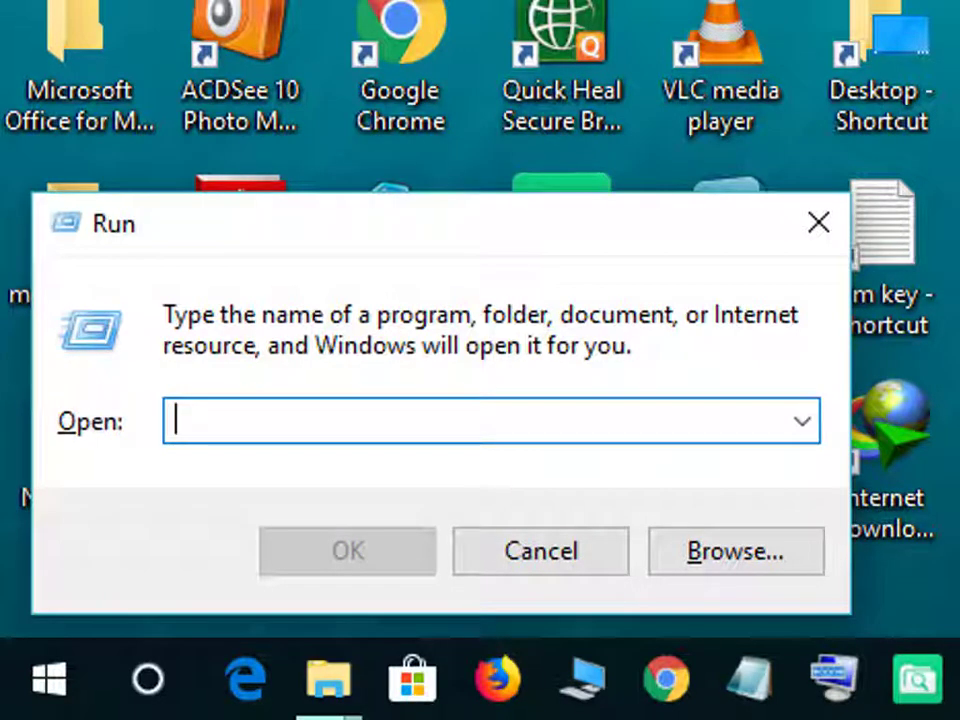
pyautogui.write('m')
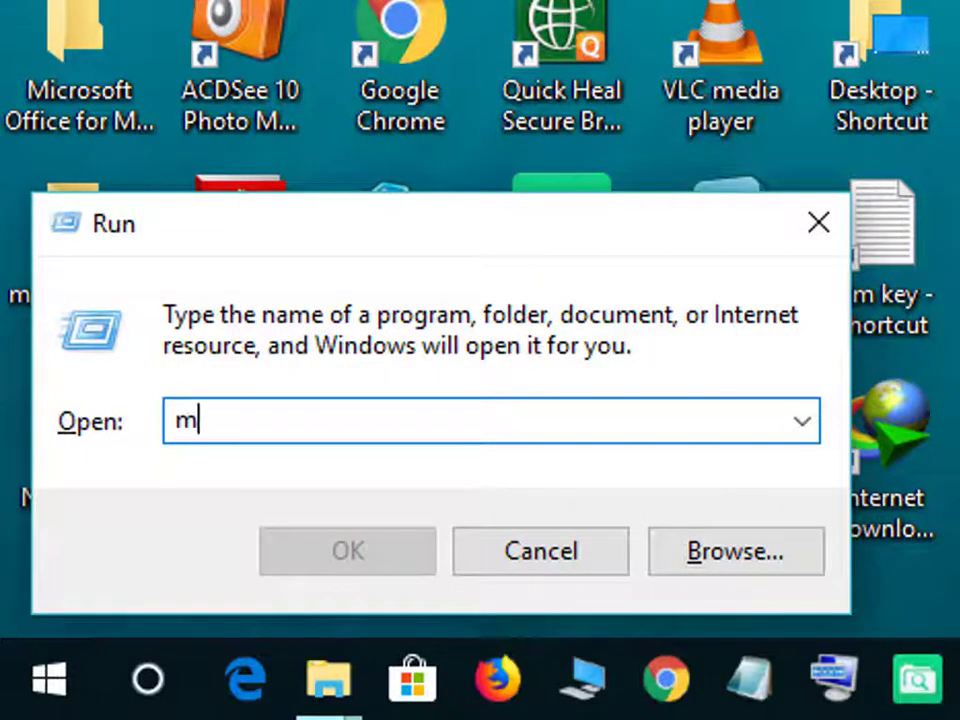
pyautogui.write('sconf')
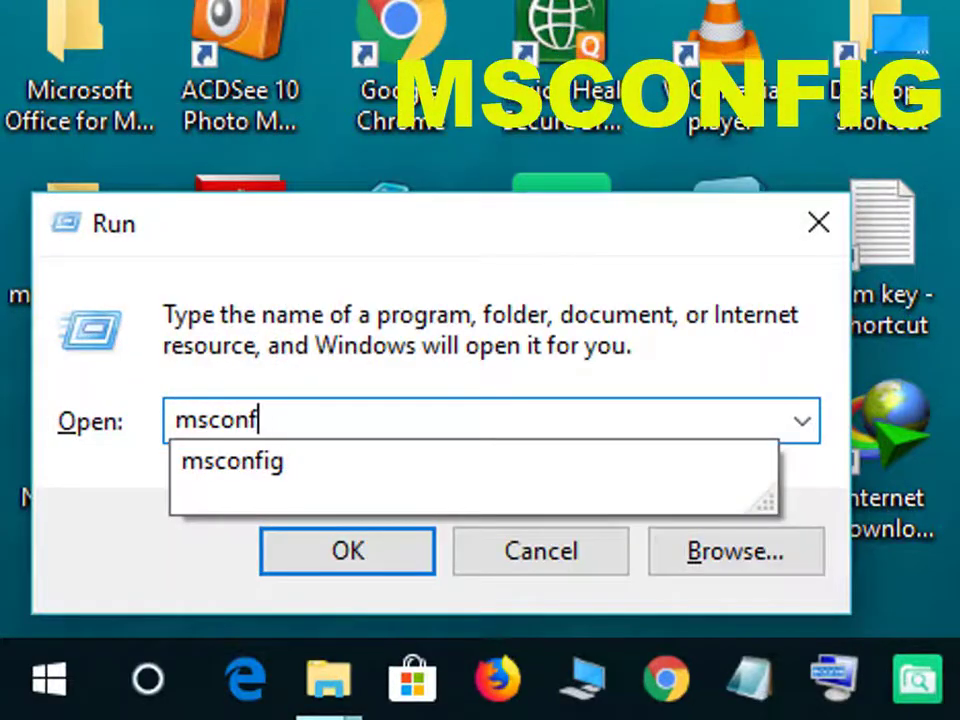
pyautogui.write('ig')
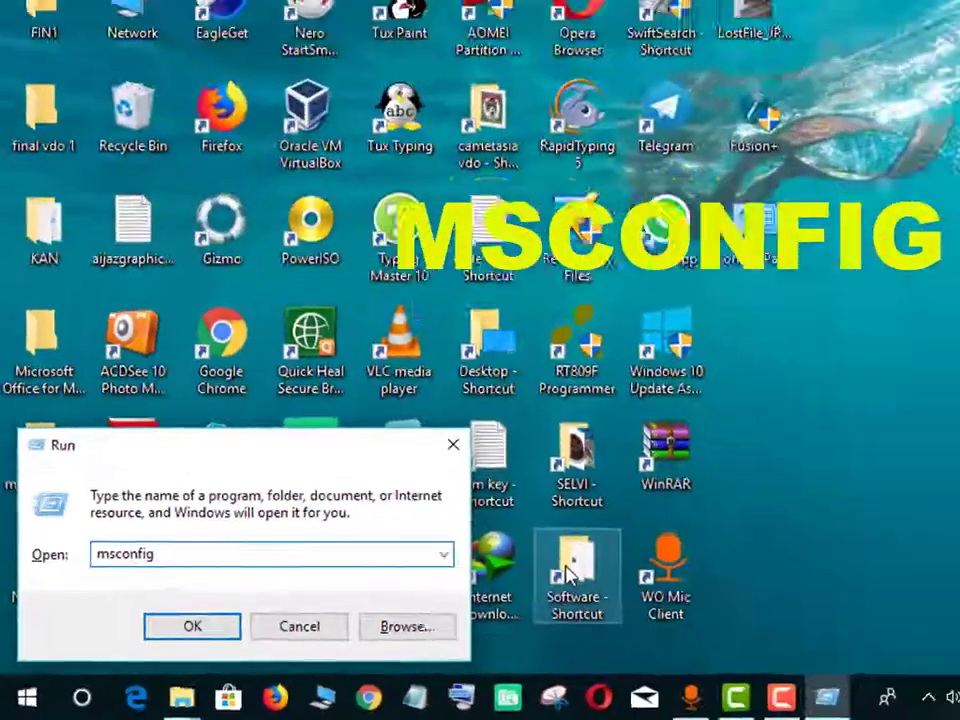
pyautogui.press('Return')
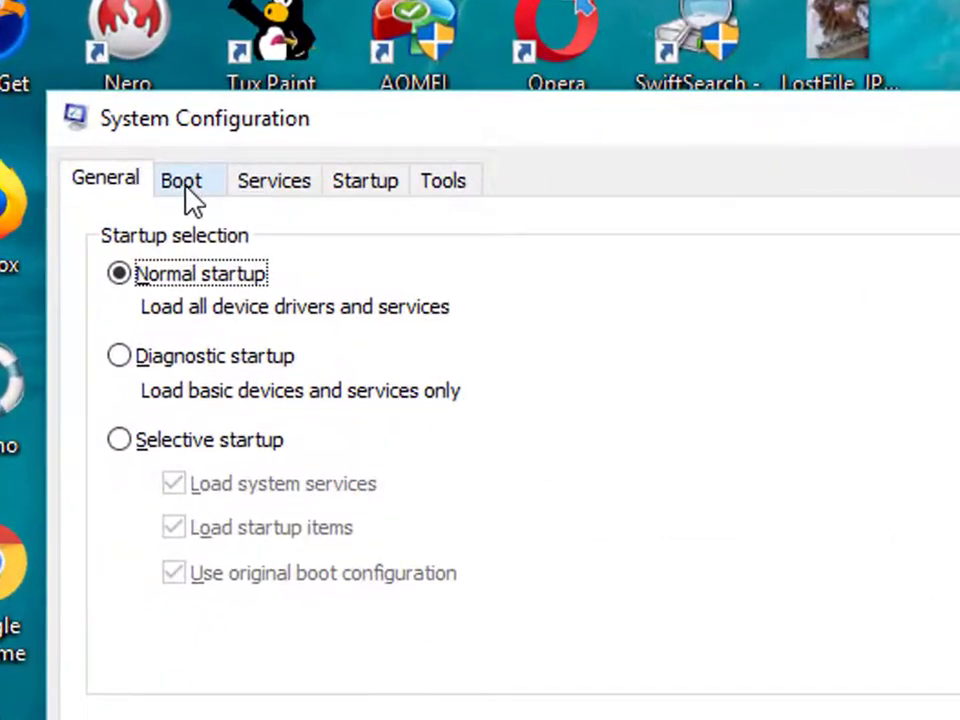
# Step: Look through the boot and services settings in System Configuration and open Task Manager's list of startup items
pyautogui.click(168, 188)
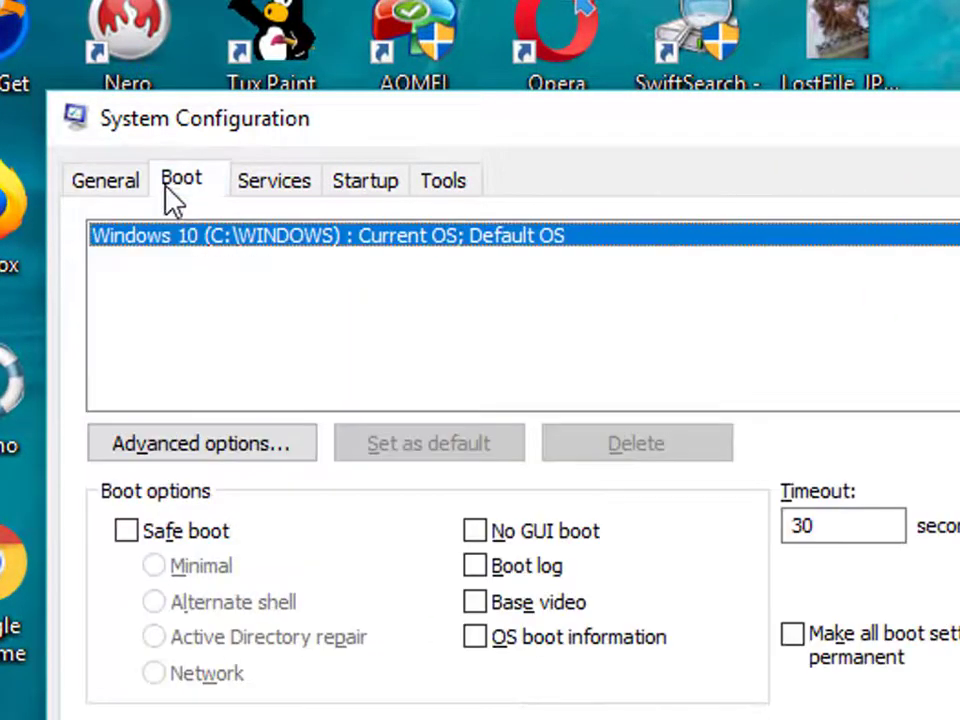
pyautogui.click(271, 193)
pyautogui.click(362, 191)
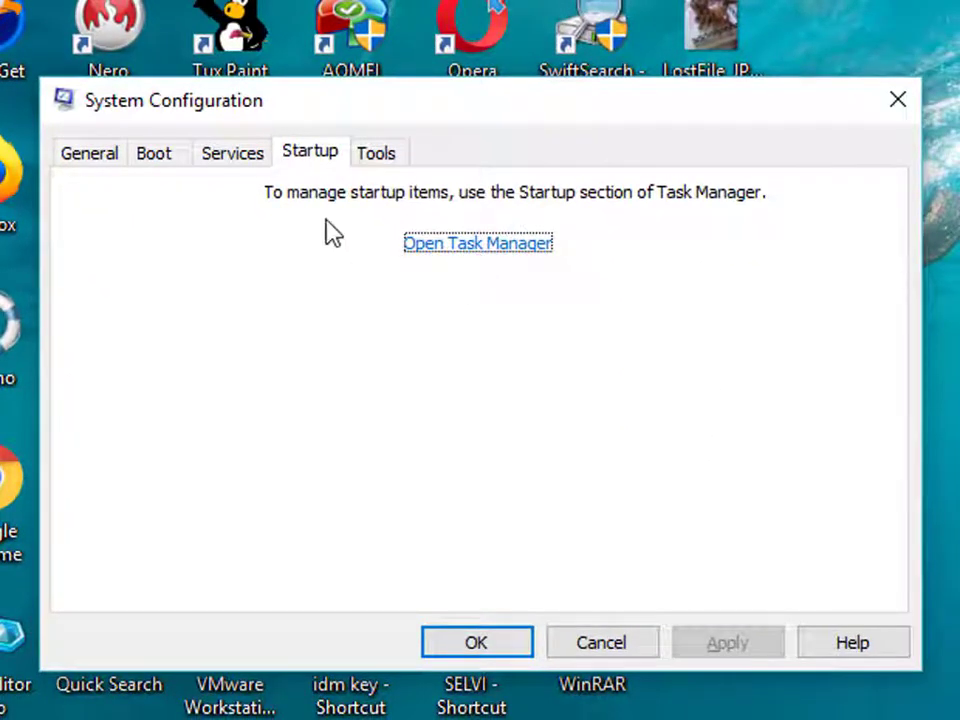
pyautogui.click(476, 247)
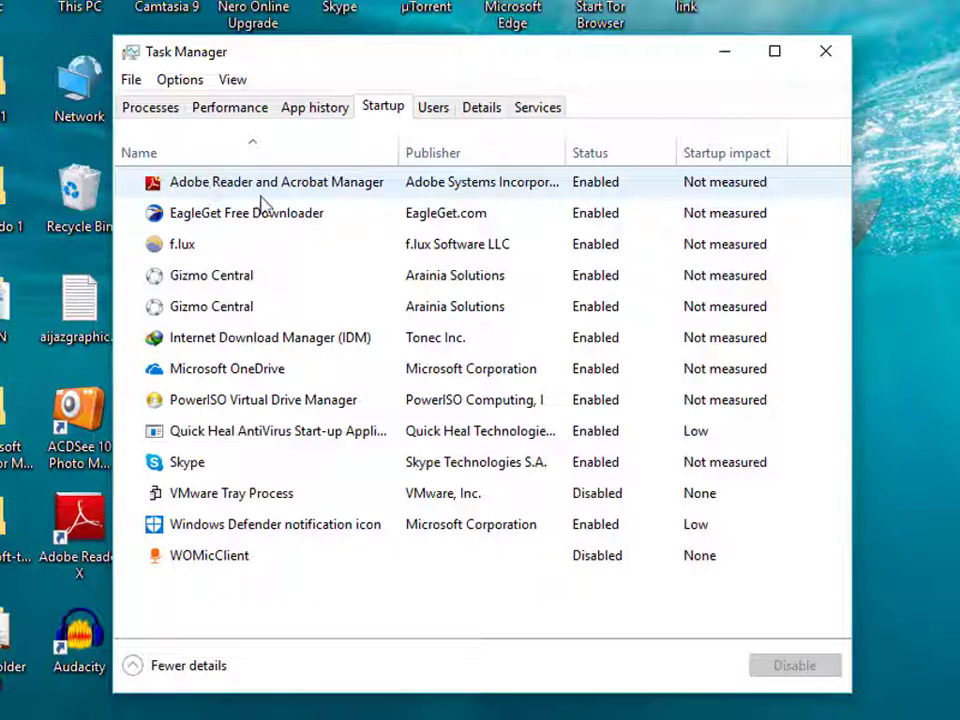
# Step: Disable Adobe Reader and Acrobat Manager as a startup item
pyautogui.click(592, 192)
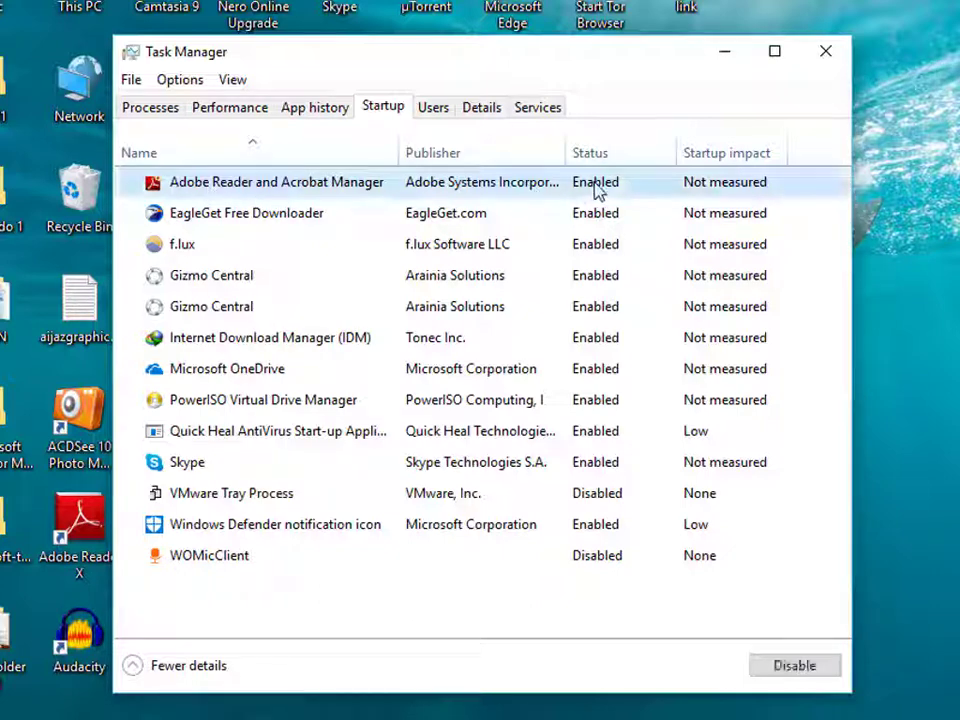
pyautogui.click(596, 190)
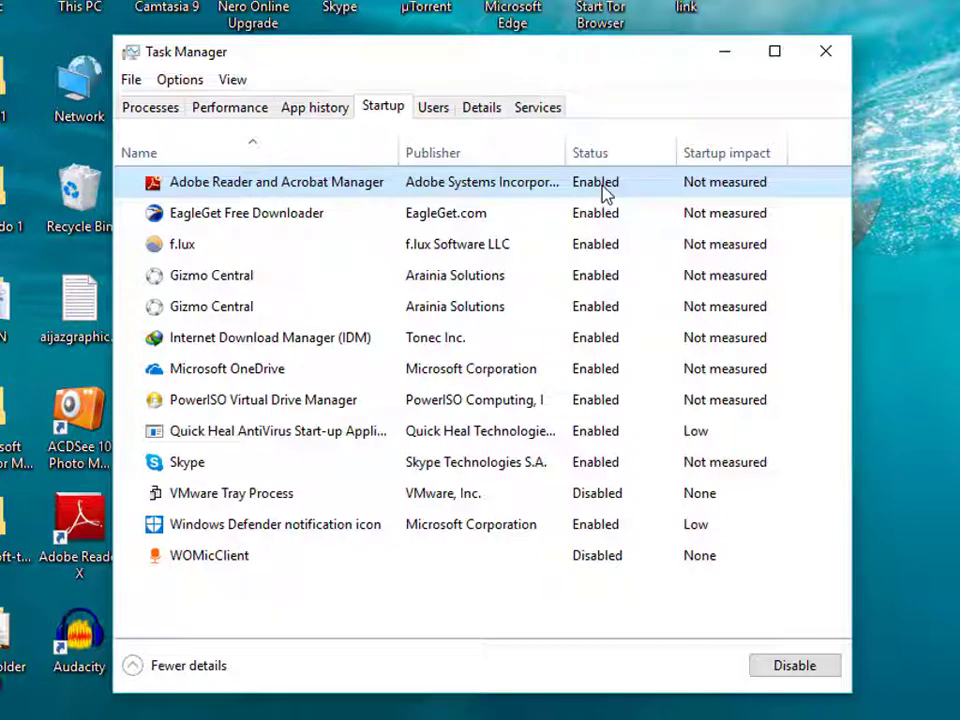
pyautogui.rightClick(603, 192)
pyautogui.click(663, 201)
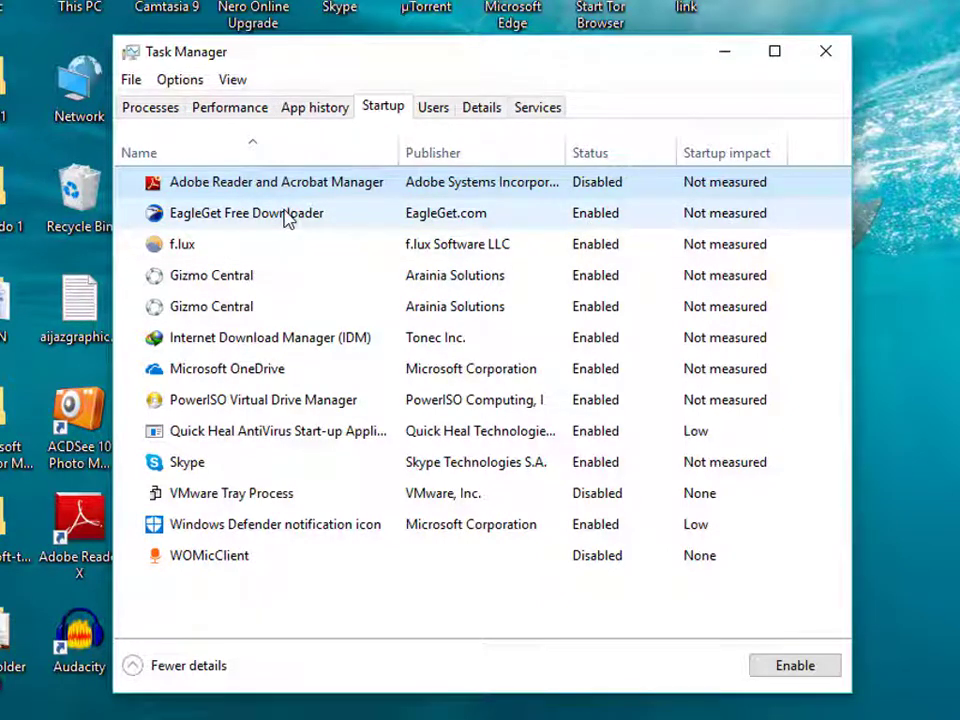
# Step: Disable the EagleGet Free Downloader and f.lux startup items
pyautogui.click(616, 222)
pyautogui.rightClick(616, 222)
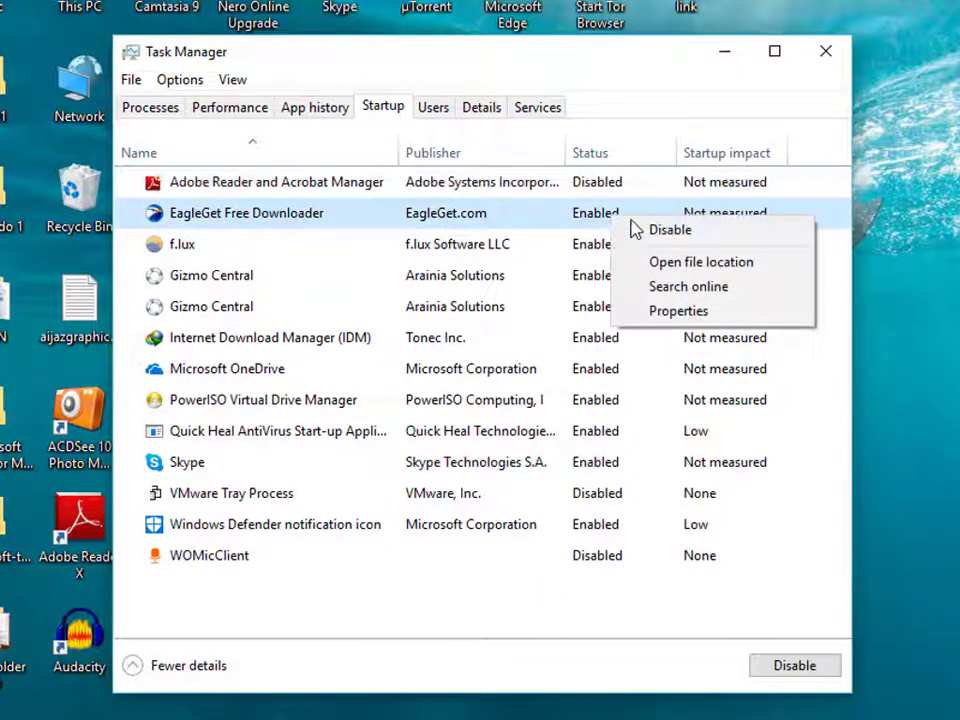
pyautogui.click(670, 231)
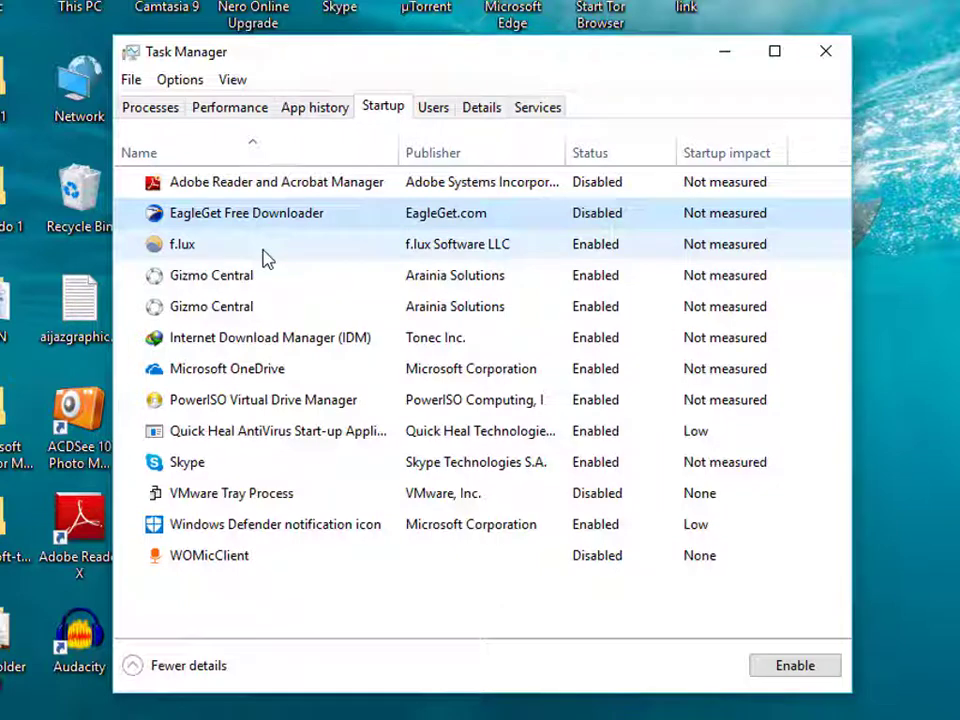
pyautogui.click(606, 252)
pyautogui.rightClick(608, 246)
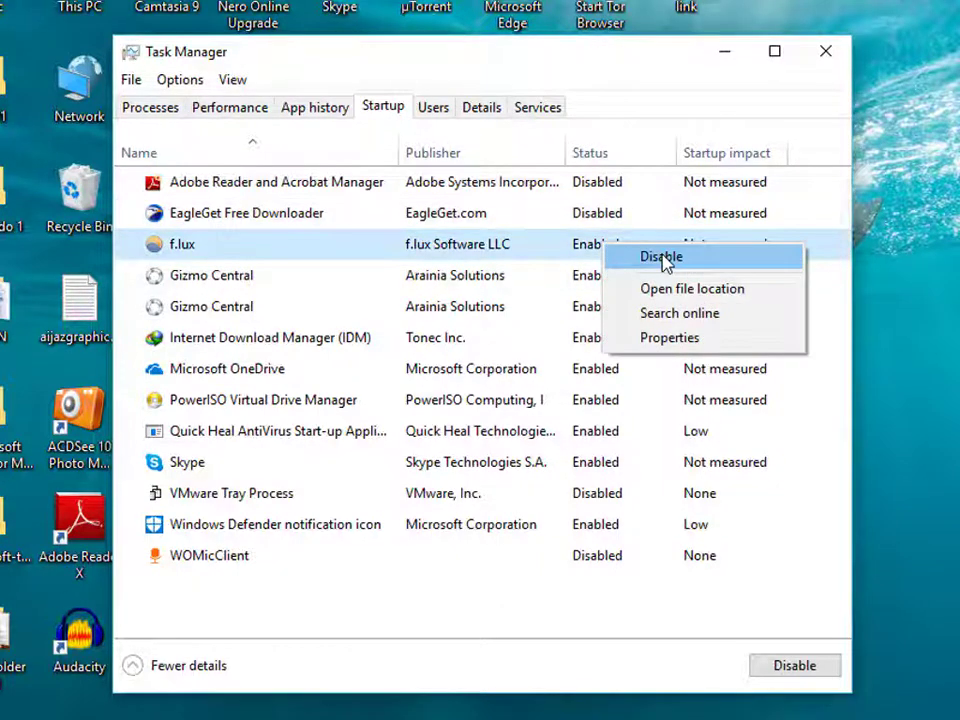
pyautogui.click(662, 258)
# Step: Disable the first Gizmo Central entry and Internet Download Manager (IDM) at startup
pyautogui.click(634, 284)
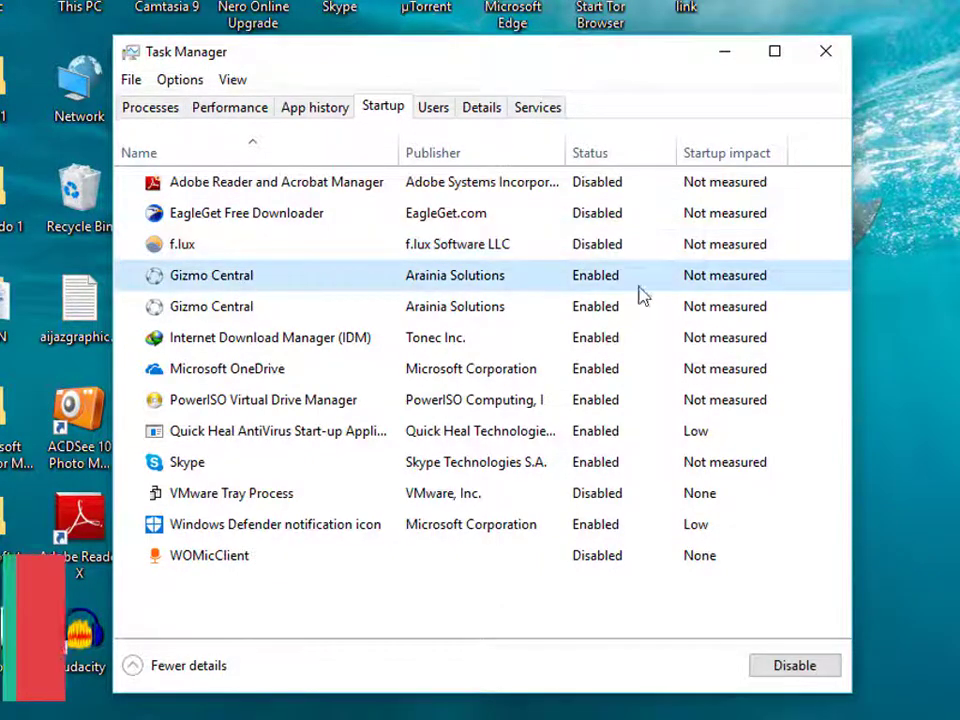
pyautogui.rightClick(612, 278)
pyautogui.click(660, 288)
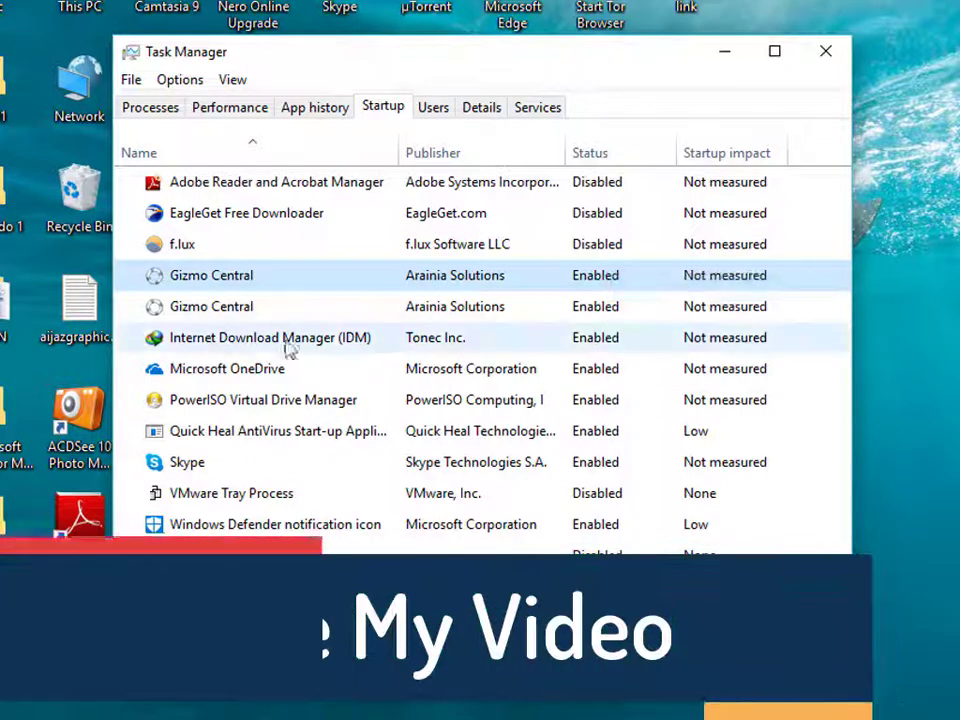
pyautogui.click(651, 348)
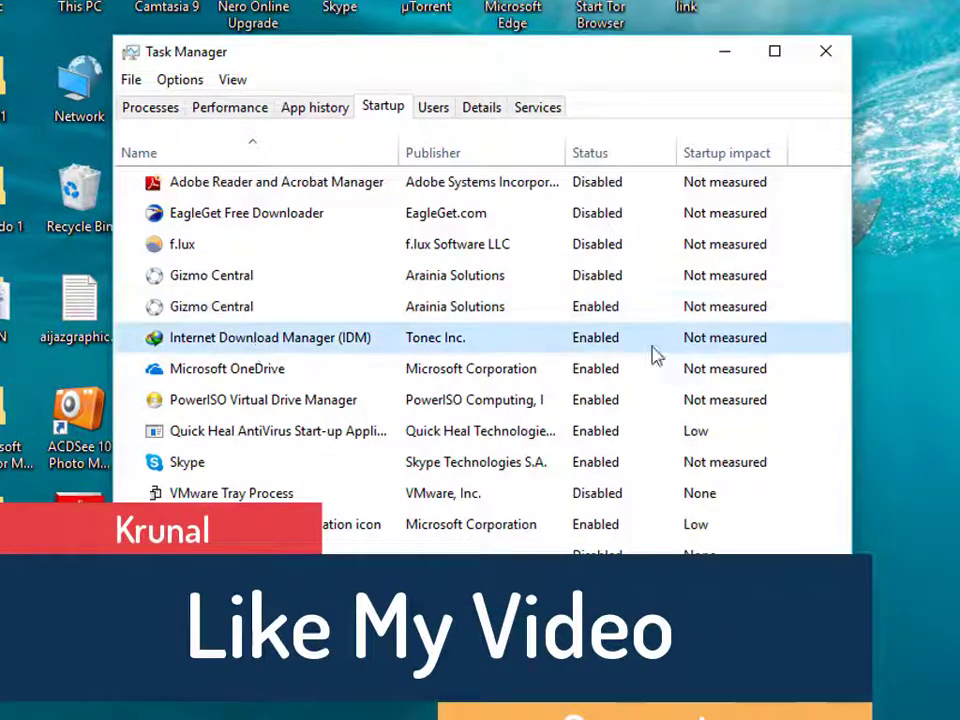
pyautogui.rightClick(640, 347)
pyautogui.click(665, 356)
# Step: Disable the second Gizmo Central startup entry
pyautogui.click(654, 312)
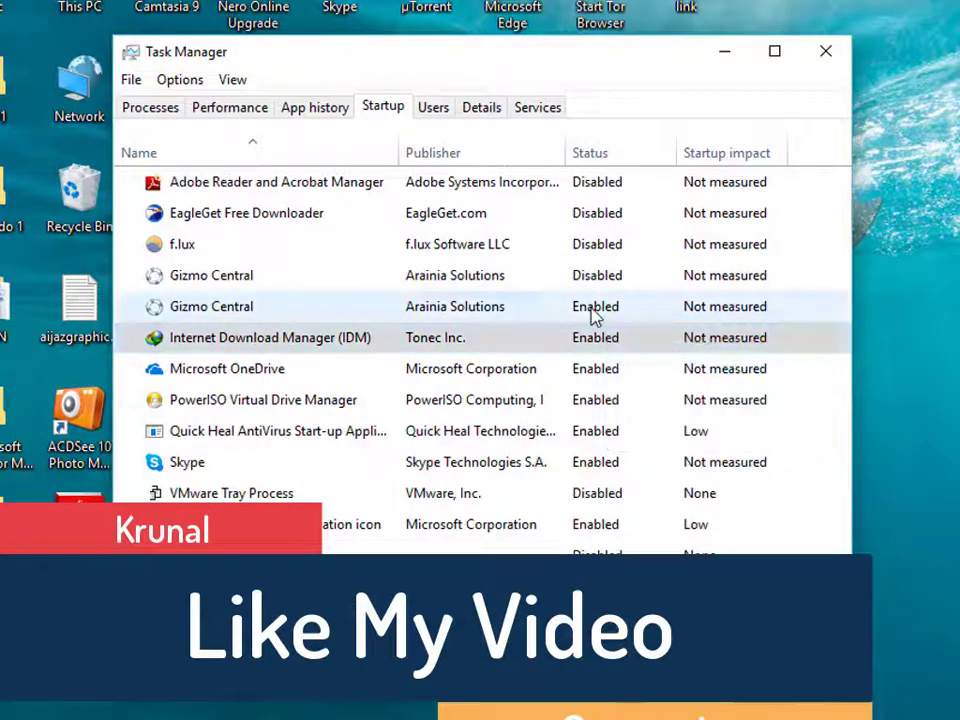
pyautogui.rightClick(612, 316)
pyautogui.click(684, 327)
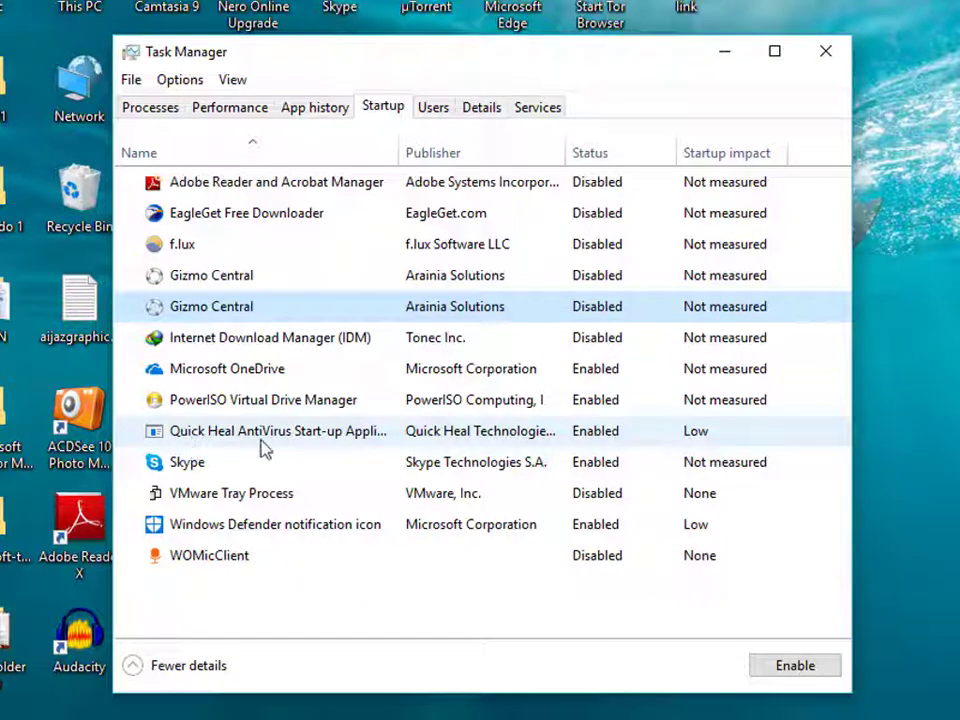
# Step: Disable the PowerISO Virtual Drive Manager and Microsoft OneDrive startup items
pyautogui.click(603, 437)
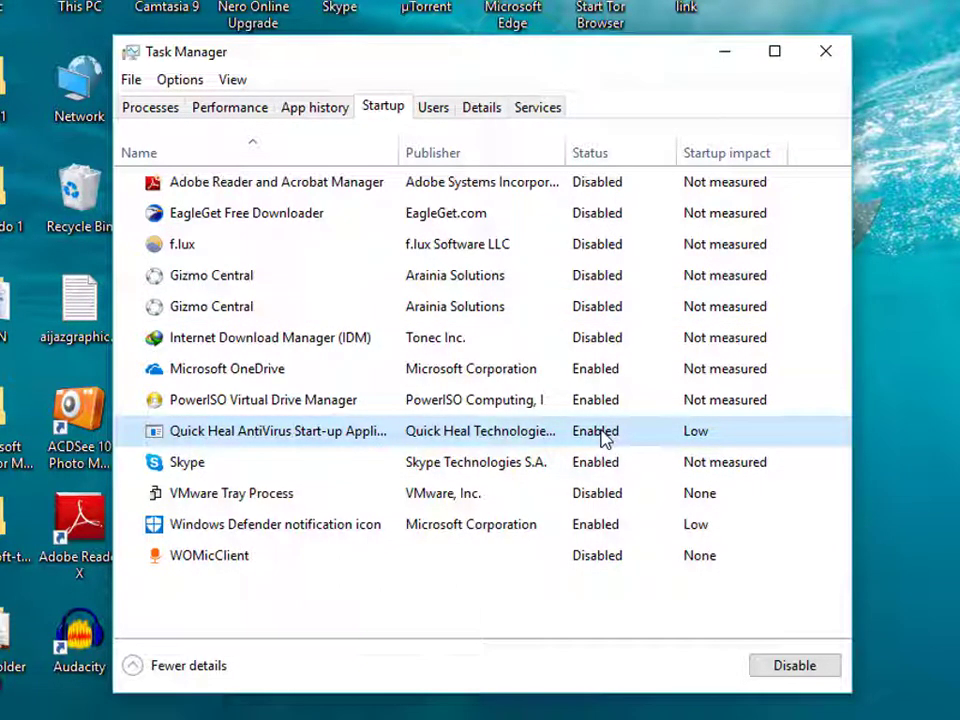
pyautogui.rightClick(573, 405)
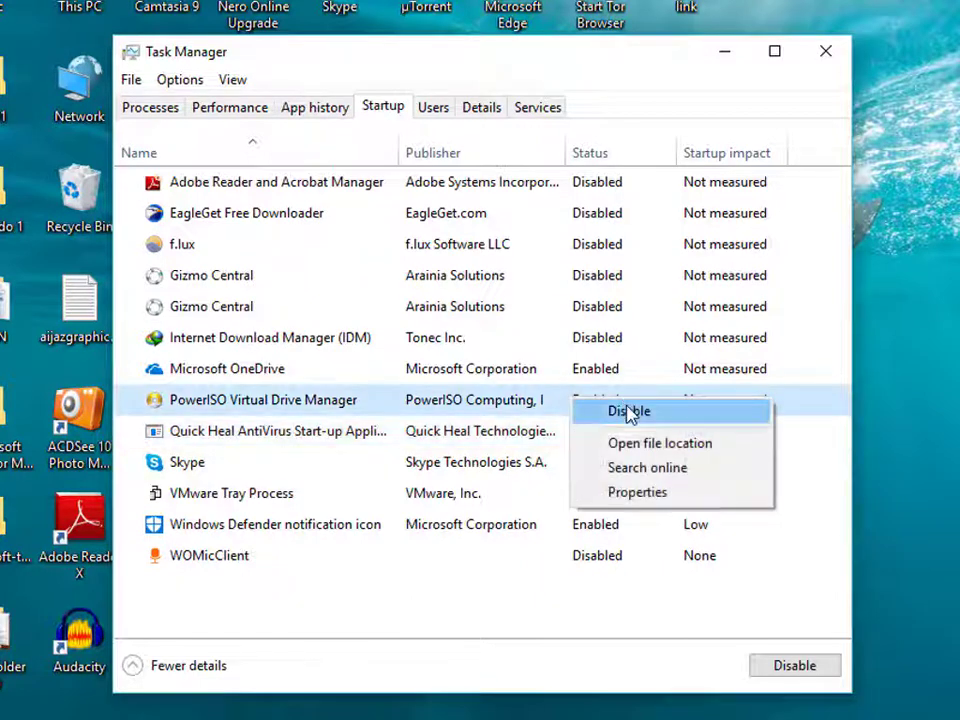
pyautogui.click(632, 411)
pyautogui.rightClick(605, 370)
pyautogui.click(655, 385)
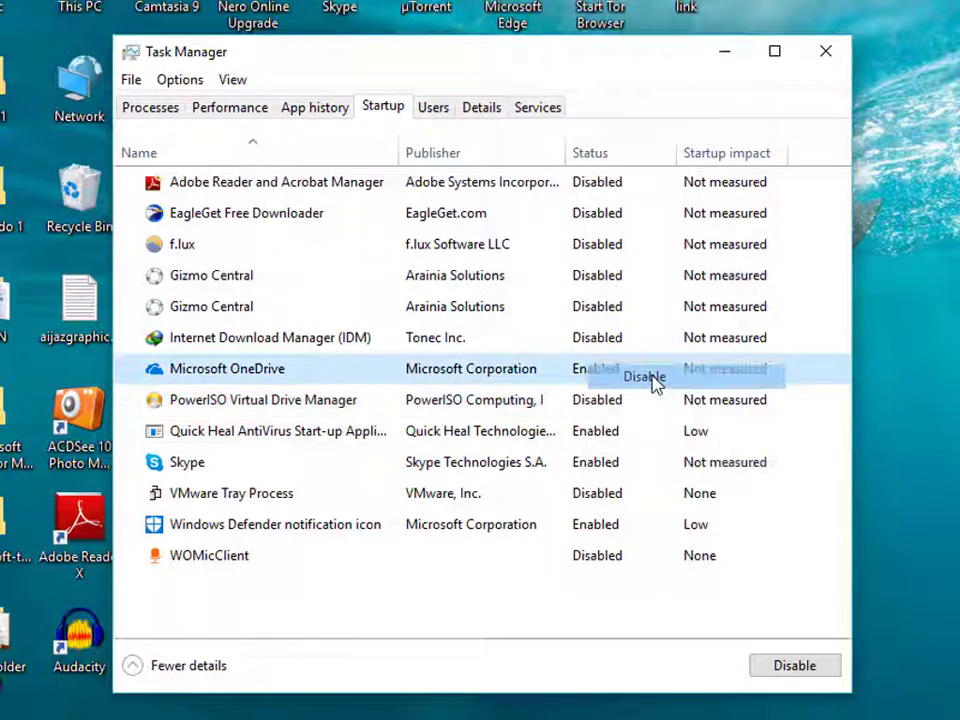
# Step: Disable the Windows Defender notification icon at startup and move the Task Manager window up the screen
pyautogui.click(597, 528)
pyautogui.rightClick(596, 528)
pyautogui.click(632, 544)
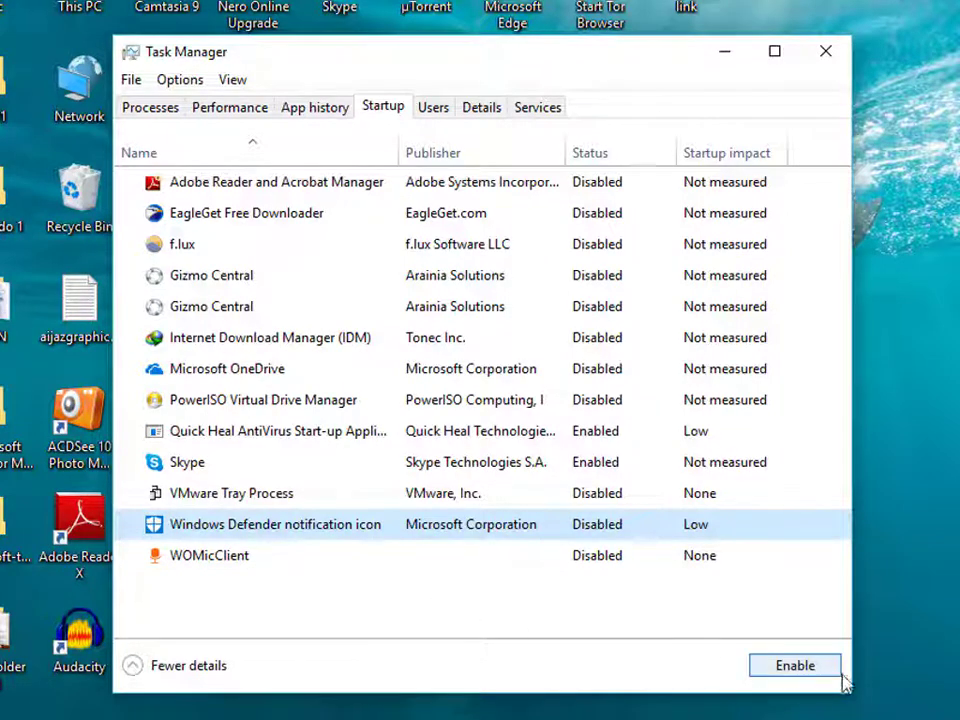
pyautogui.moveTo(400, 51); pyautogui.dragTo(389, 0)
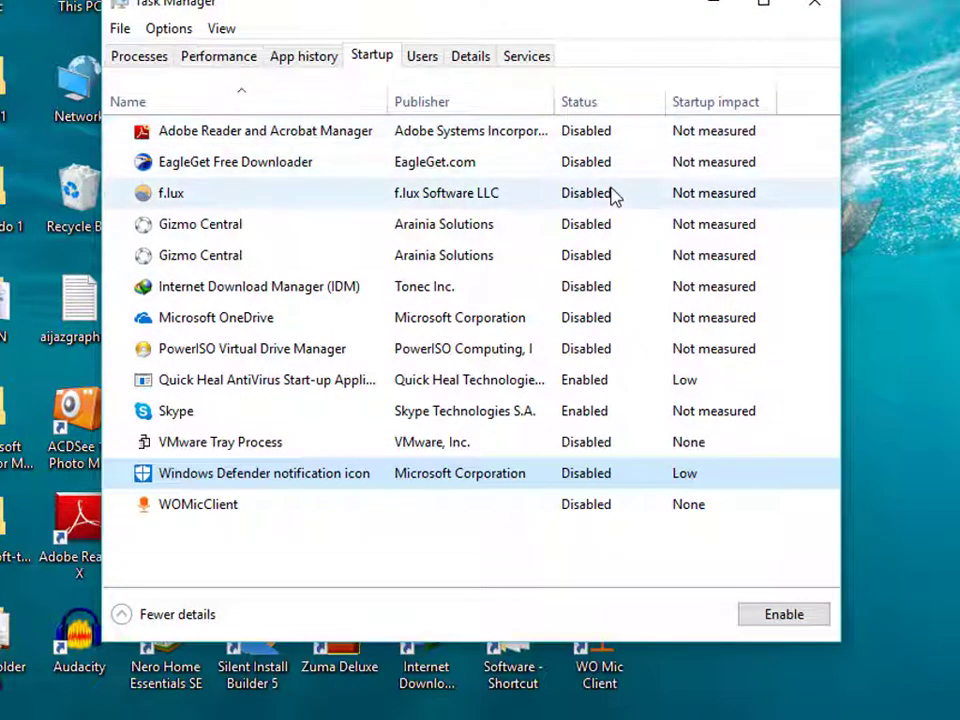